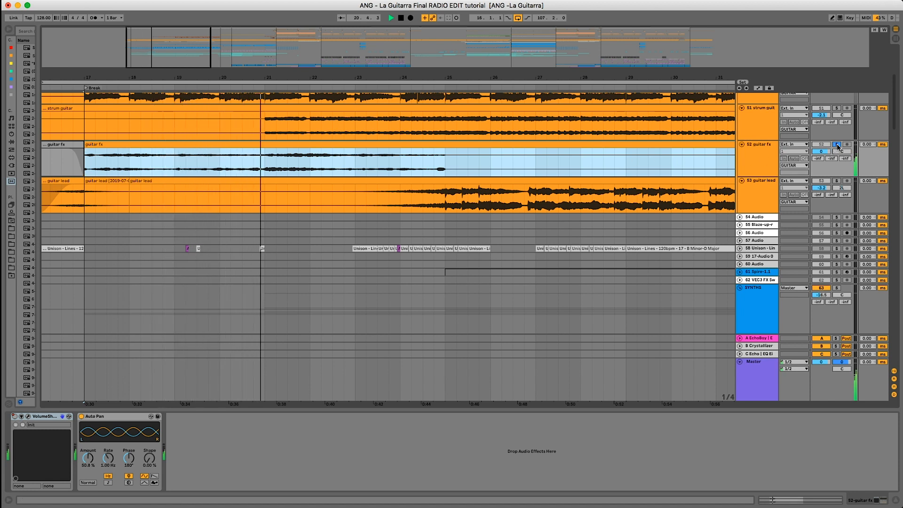
Stop playback, show the automation lanes and enlarge the 85 Kontakt track to view its Utility gain curve.
key("space")
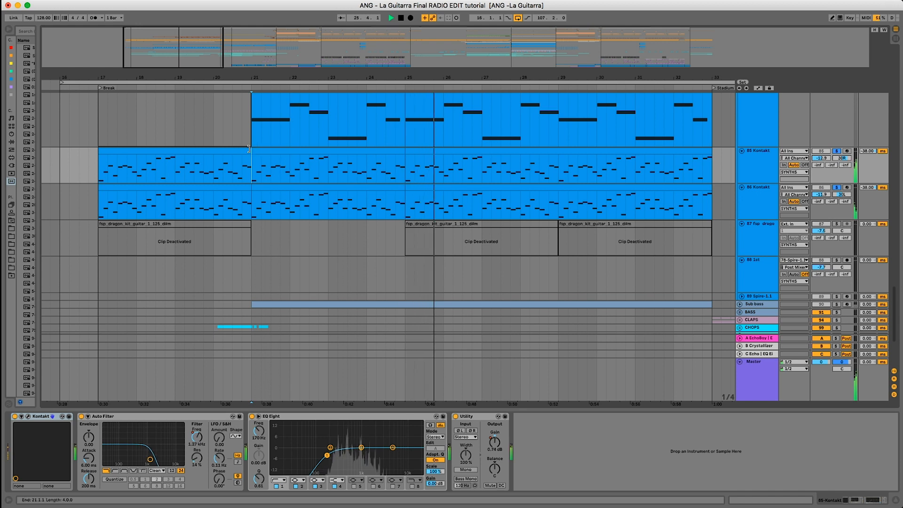
key("space")
scroll(426, 201, "down", 3)
scroll(426, 205, "down", 1)
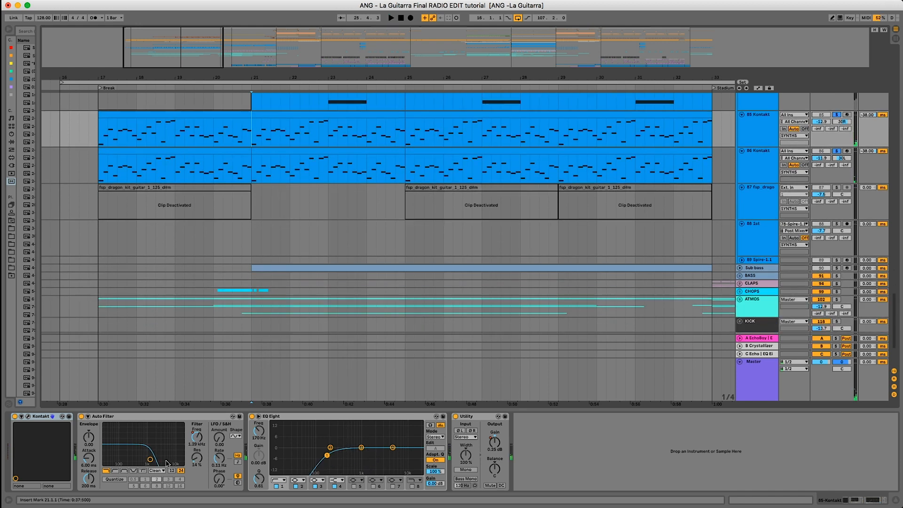
key("a")
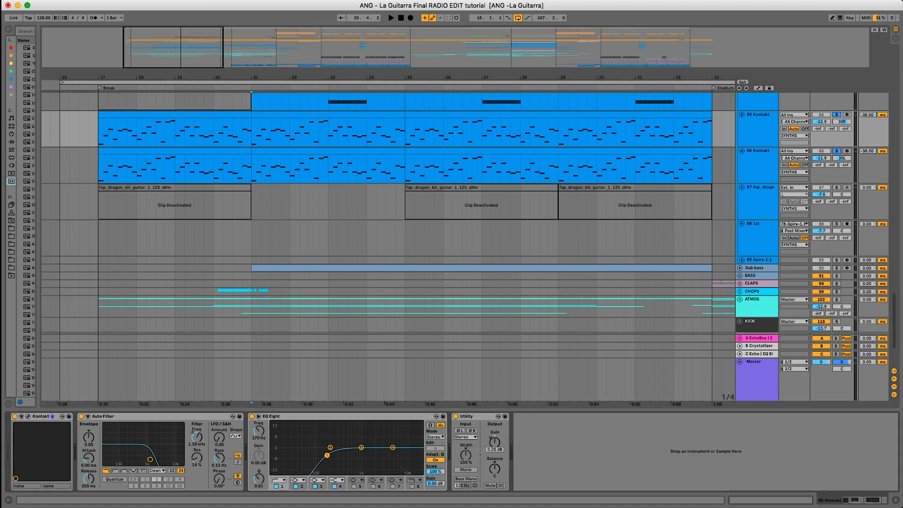
left_click_drag(190, 63, 189, 79)
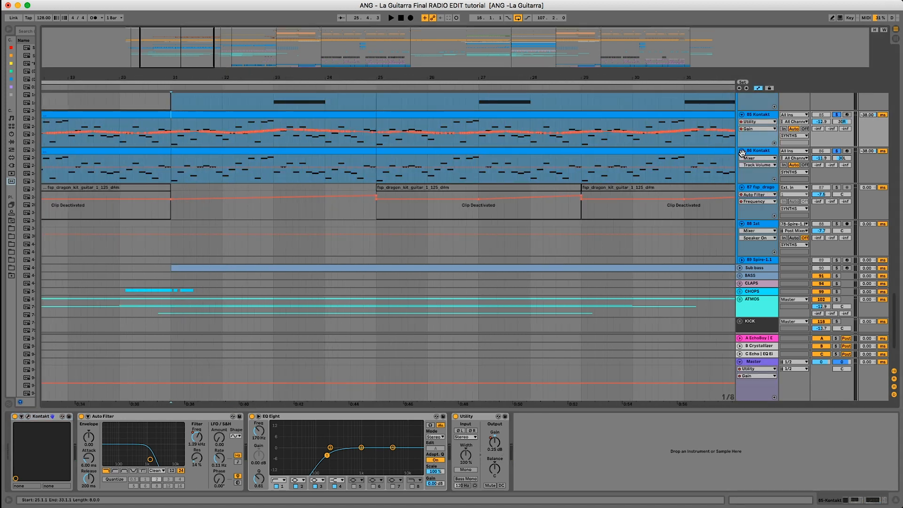
left_click_drag(764, 147, 763, 211)
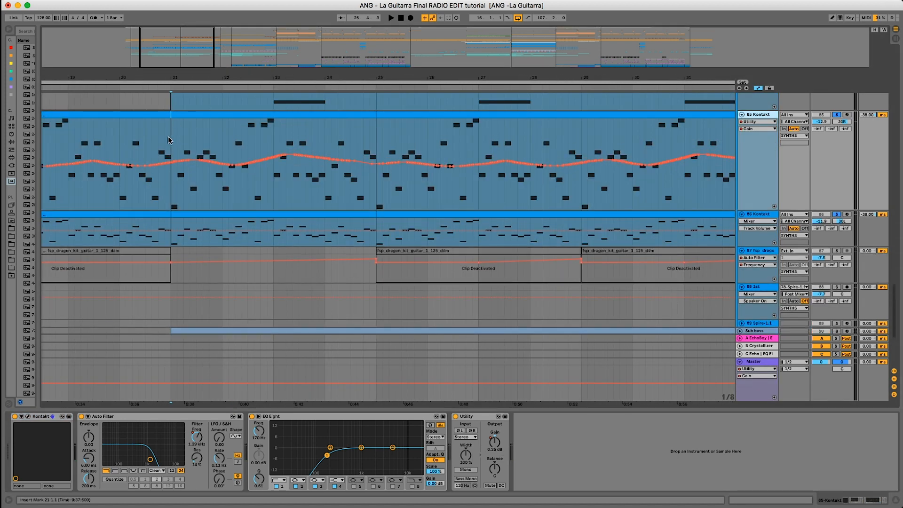
Select the 85 Kontakt gain automation from bar 21 to about 22.2 and examine the whole break's curve.
left_click(168, 136)
left_click_drag(186, 145, 239, 154)
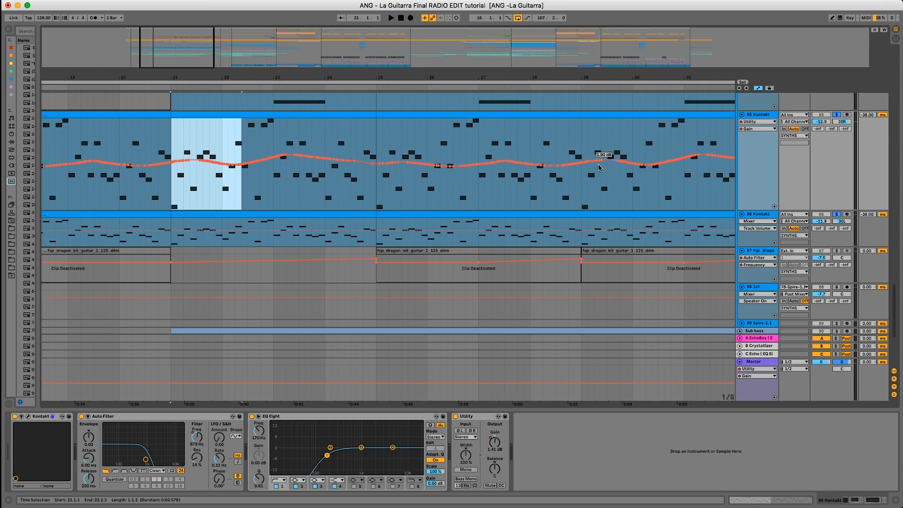
left_click_drag(573, 77, 538, 59)
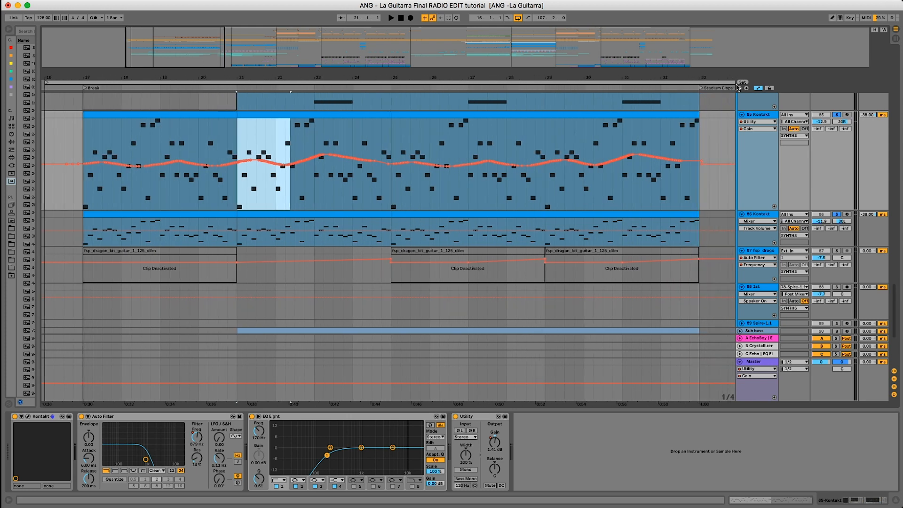
End the solo on 85 Kontakt, then unfold the Sub bass track and play it soloed from bar 21.
left_click(837, 115)
scroll(753, 274, "down", 3)
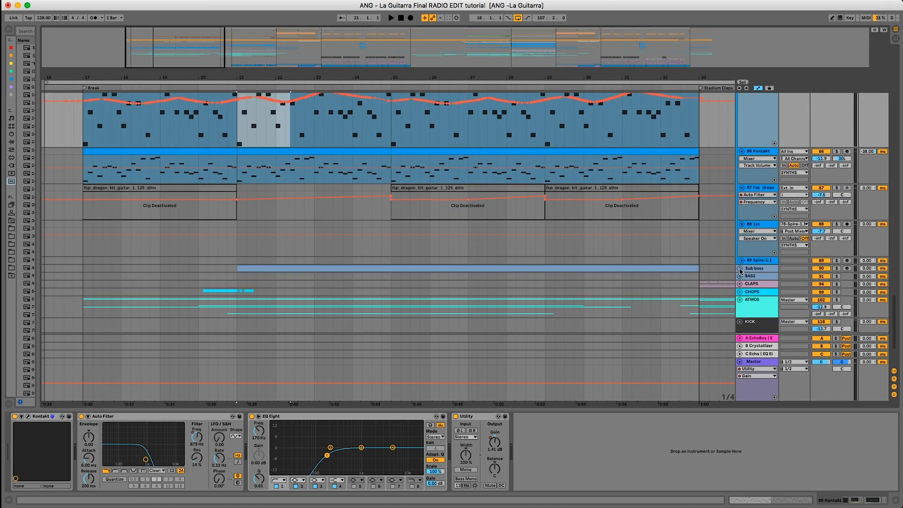
left_click(740, 271)
left_click(357, 328)
key("space")
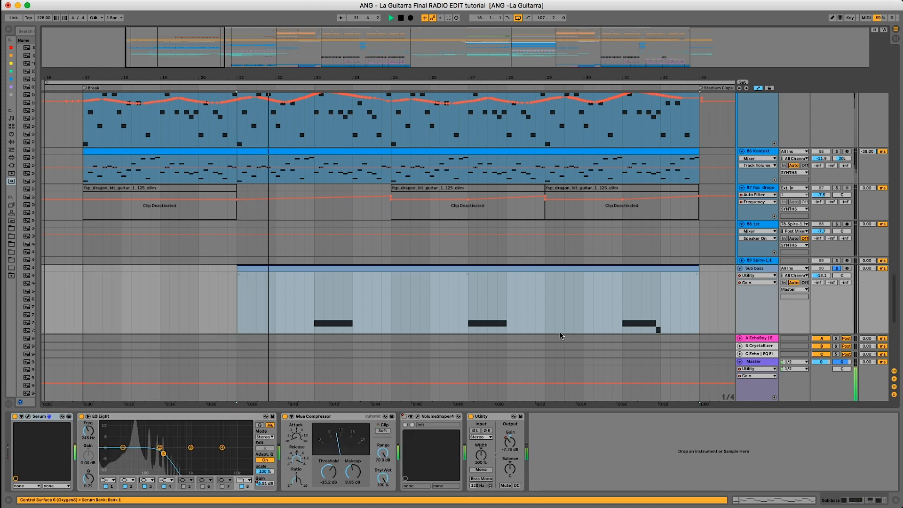
Listen to the Sub bass, stop playback and examine its Utility gain automation around bars 23 and 24.
scroll(468, 292, "down", 3)
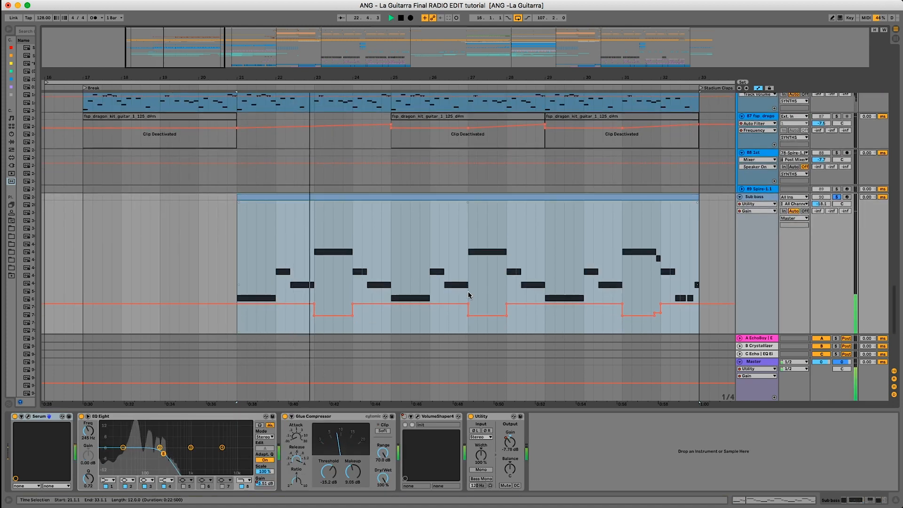
scroll(468, 292, "down", 2)
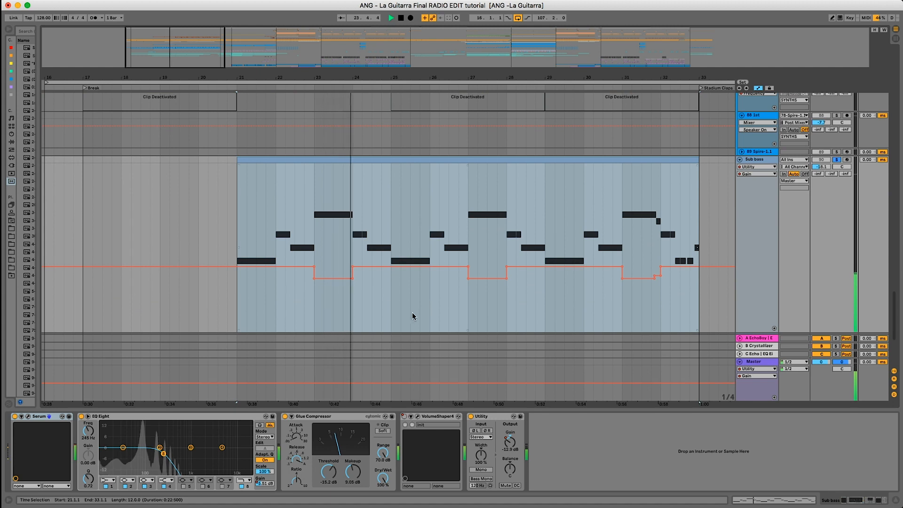
left_click(355, 238)
key("space")
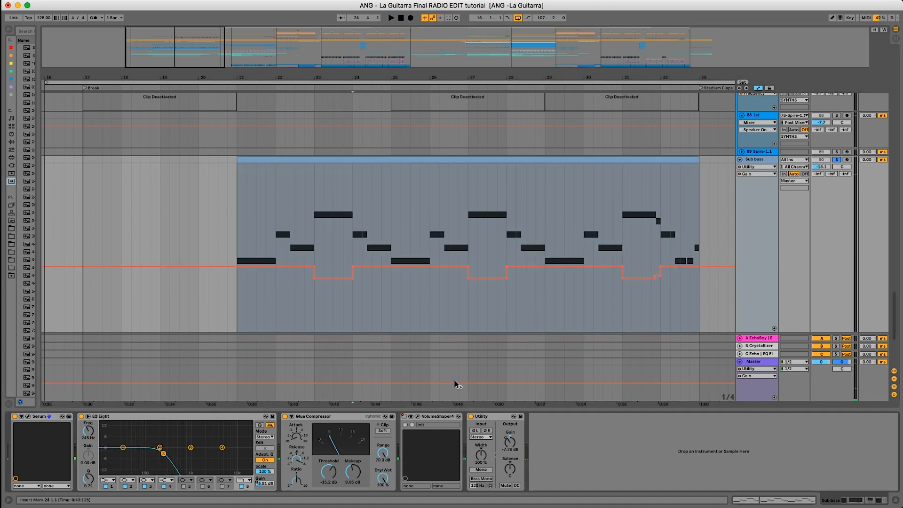
scroll(341, 266, "down", 2)
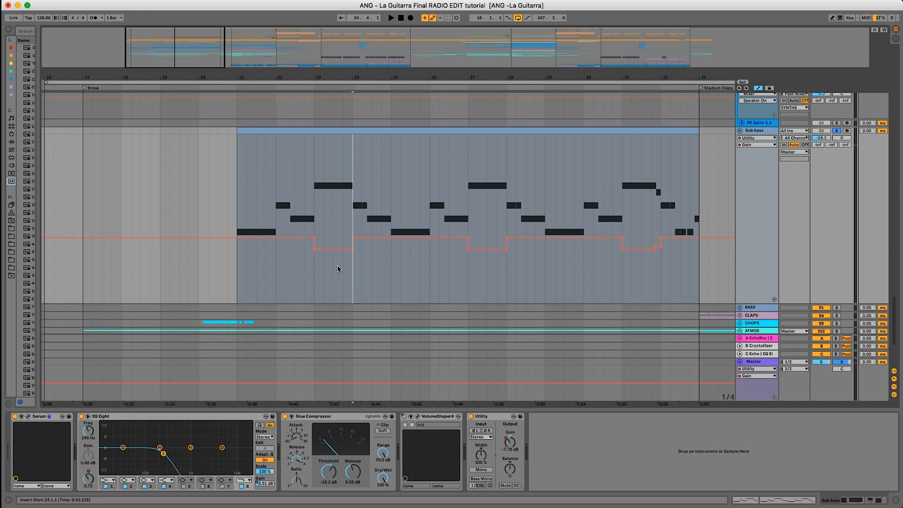
left_click(323, 203)
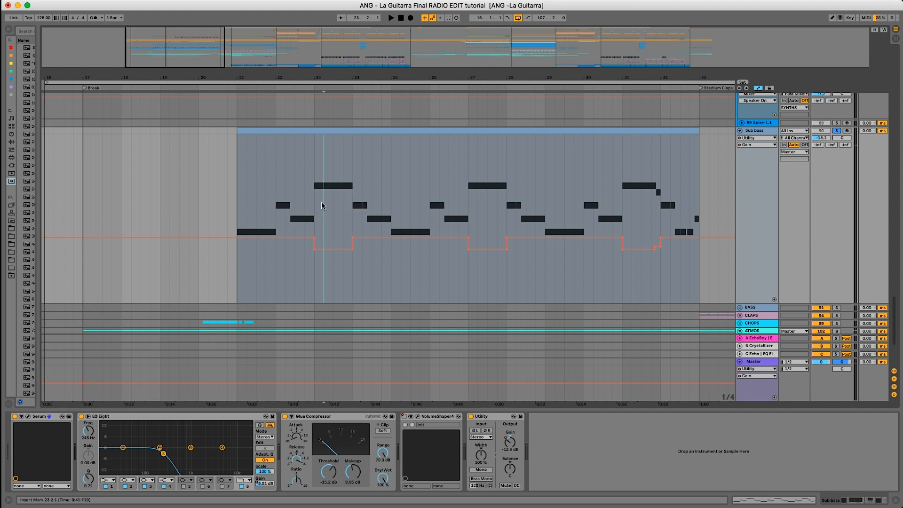
Solo the ATMOS group, unfold its tracks and place the insert marker at bar 17.
left_click_drag(319, 40, 320, 31)
scroll(746, 239, "down", 4)
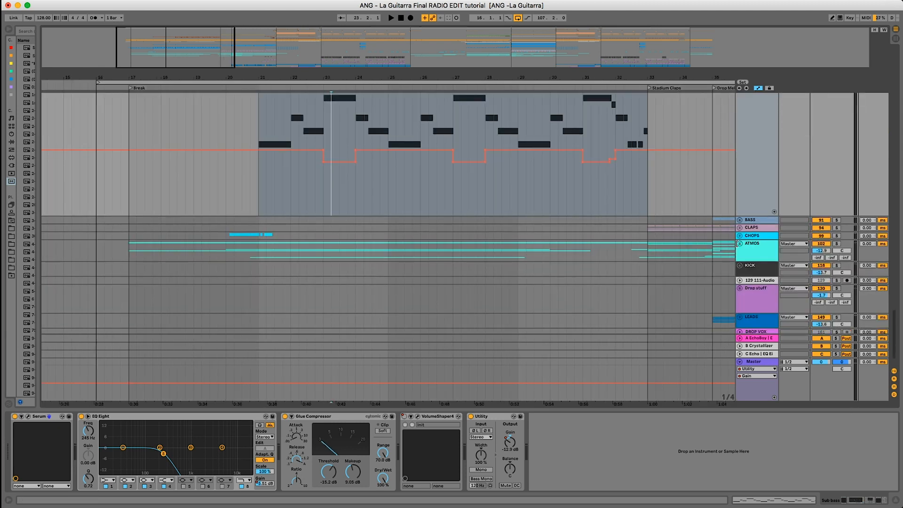
left_click(837, 244)
left_click(133, 257)
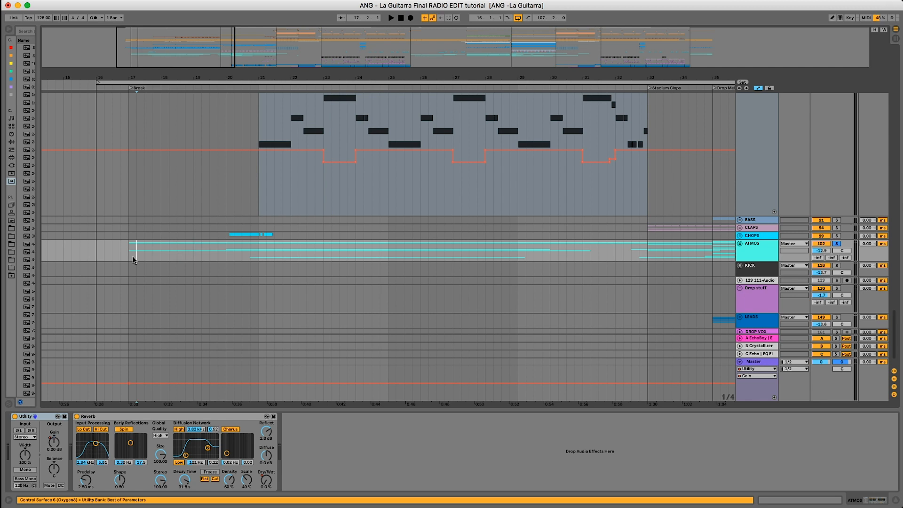
left_click(740, 243)
left_click(120, 202)
scroll(258, 210, "down", 4)
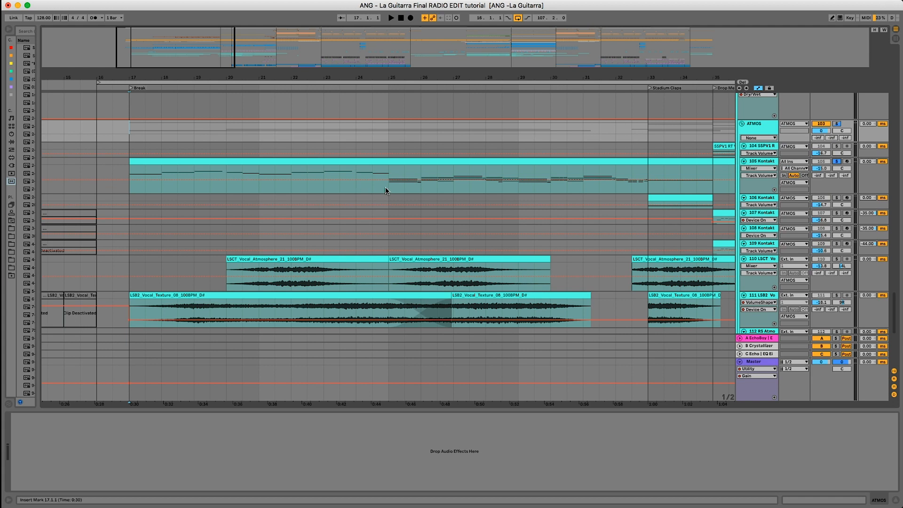
Play 105 Kontakt soloed from bar 25 and view its EXHALE instrument window, then close it.
left_click(386, 190)
key("space")
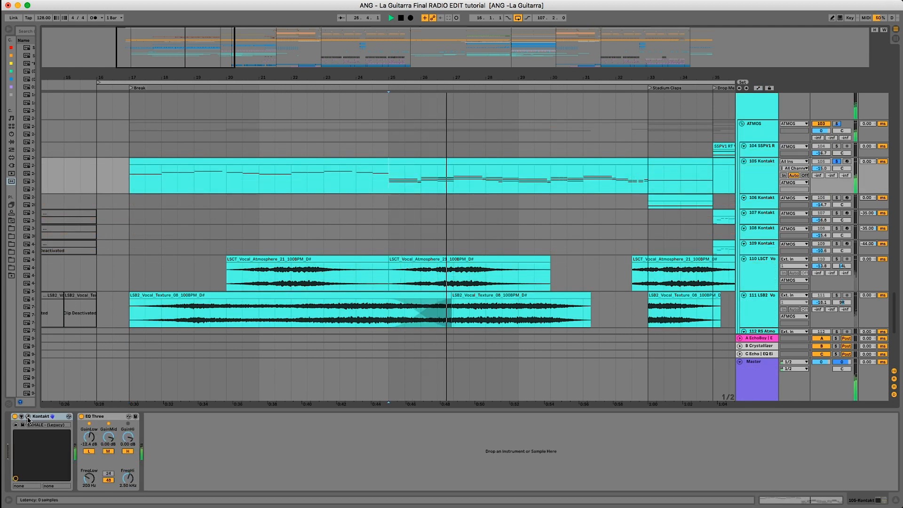
key("alt+super+p")
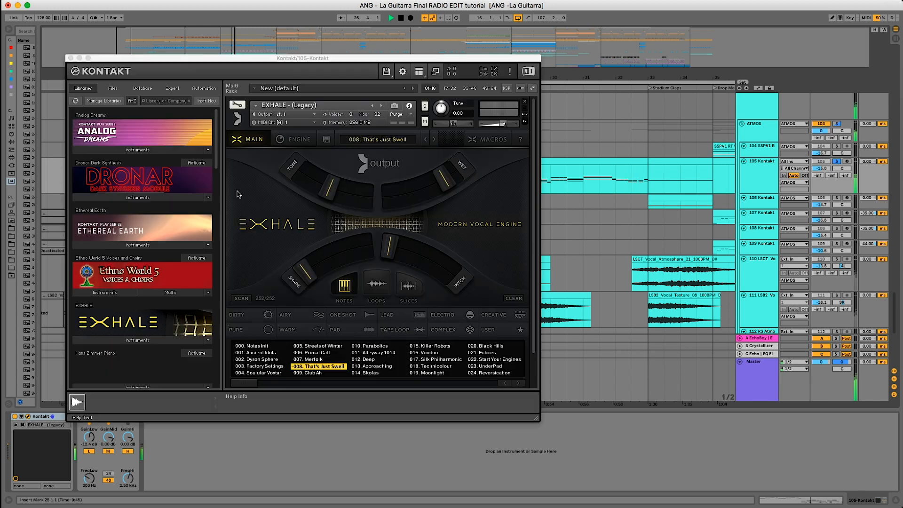
left_click_drag(107, 59, 172, 61)
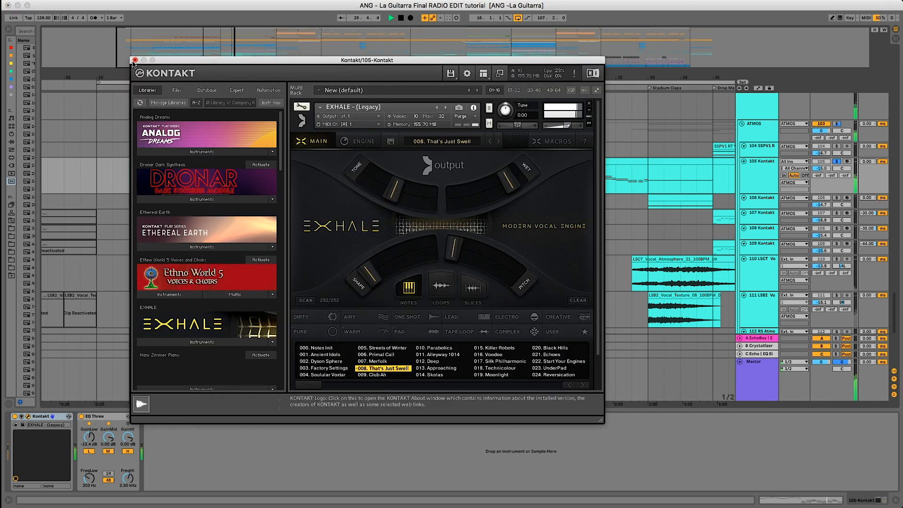
left_click(135, 60)
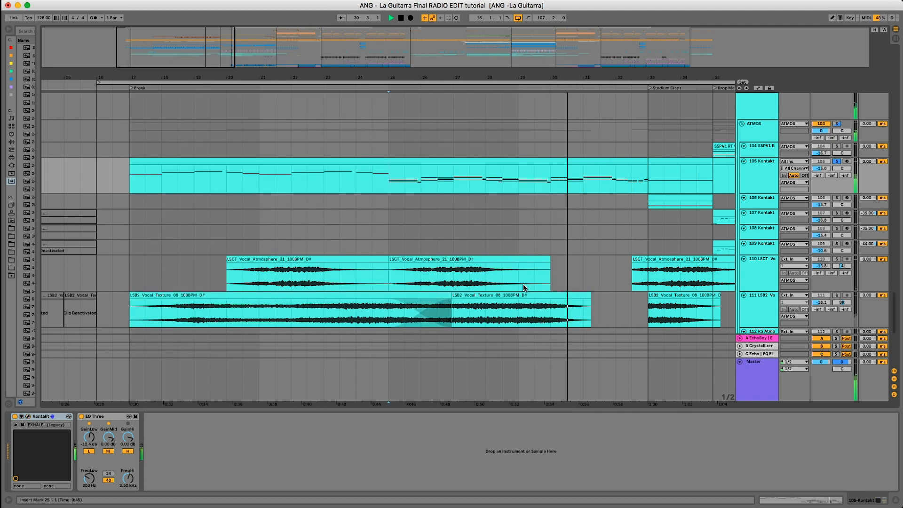
Stop playback, solo the 110 Vocal Atmosphere track and play it from about bar 21.
left_click(262, 260)
key("space")
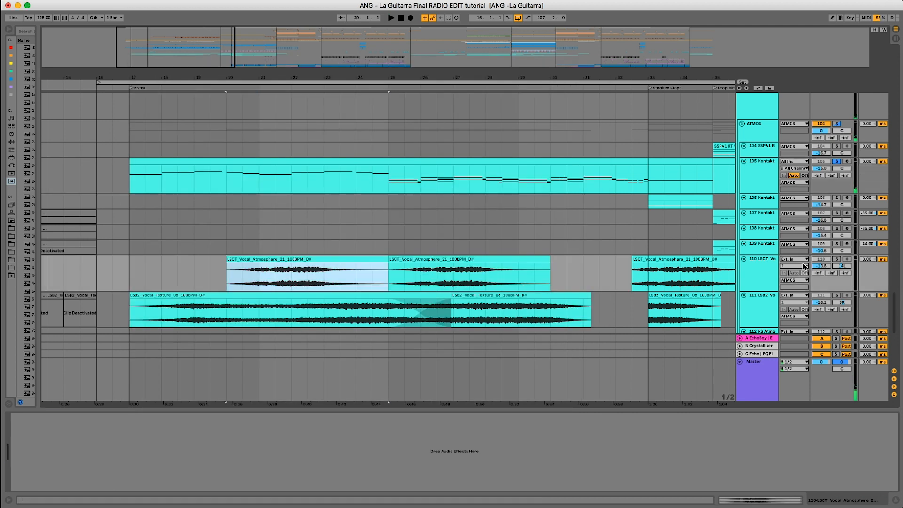
left_click(836, 259)
left_click(266, 282)
key("space")
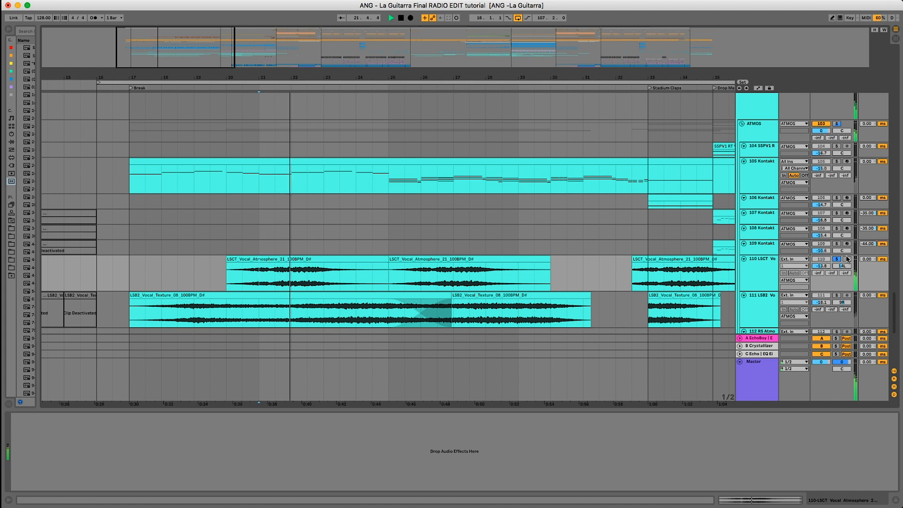
Solo the 111 Vocal Texture track, play it from bar 22.3, then remove its solo and stop playback.
left_click(836, 296)
scroll(339, 308, "down", 2)
left_click(308, 283)
key("space")
key("space")
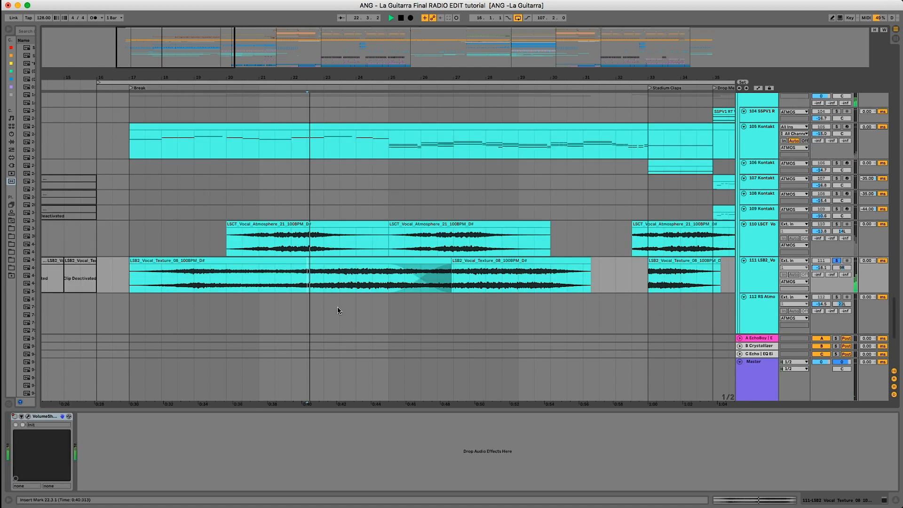
left_click(838, 262)
key("space")
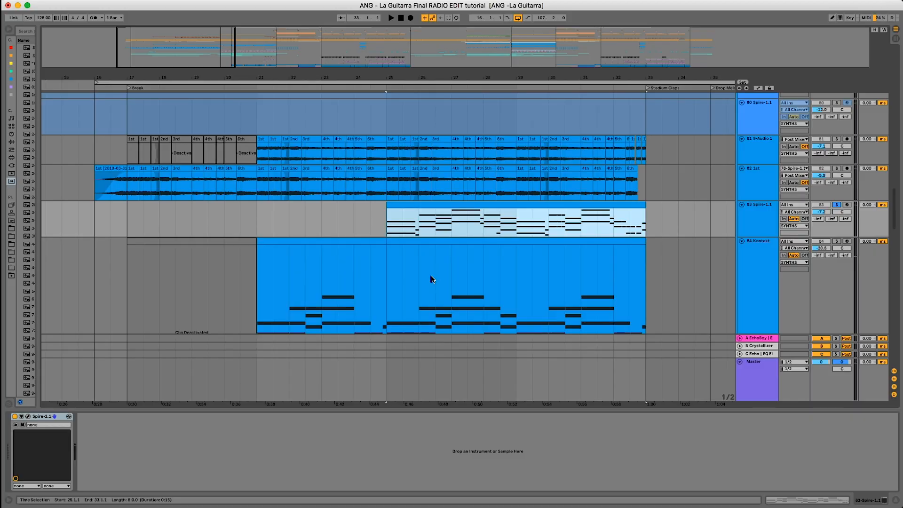
Play the soloed 83 Spire chords from bar 25, view the Spire synth window, then close it and stop.
key("space")
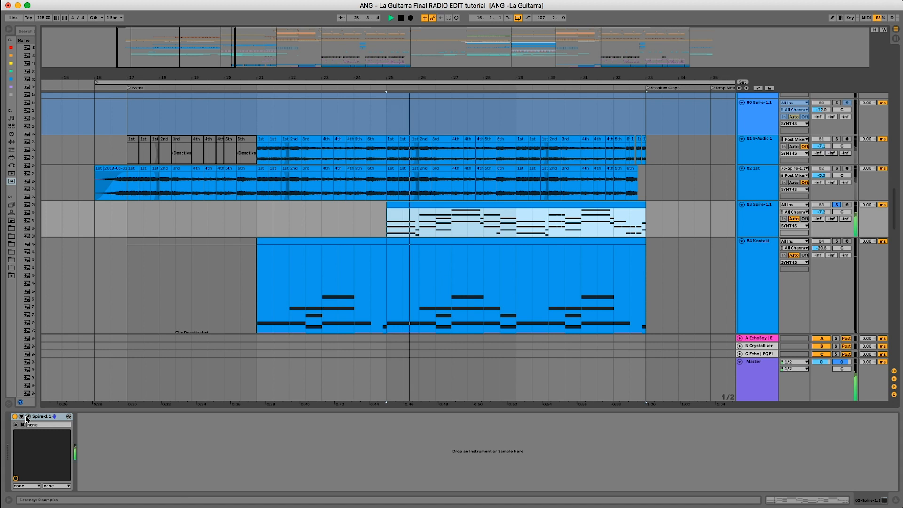
left_click(28, 417)
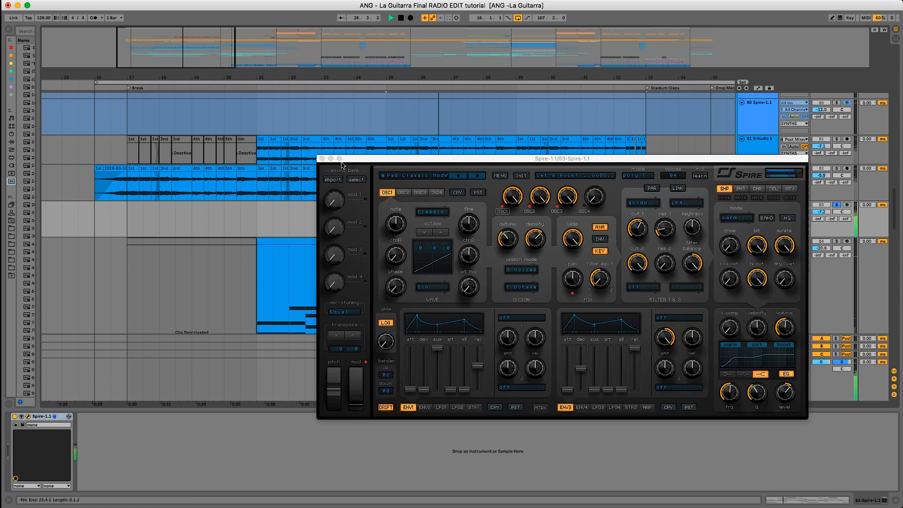
left_click(322, 159)
left_click(387, 289)
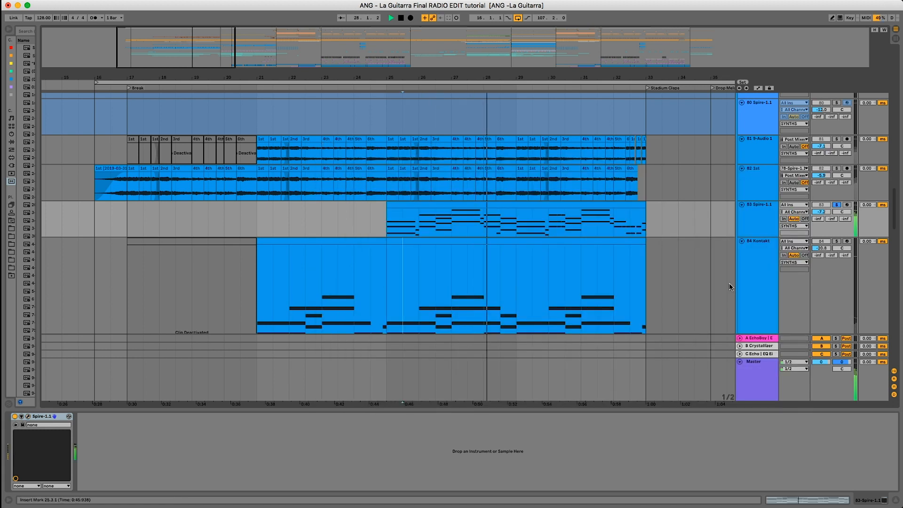
key("space")
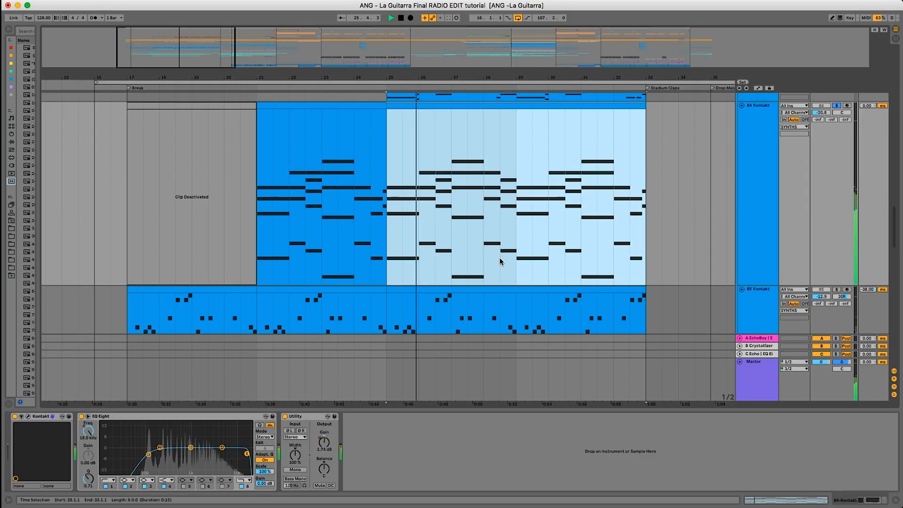
Examine the effects chain on the 81 9-Audio 1 track, opening the FilterFreak2 and Tremolator plug-in windows.
scroll(500, 258, "up", 6)
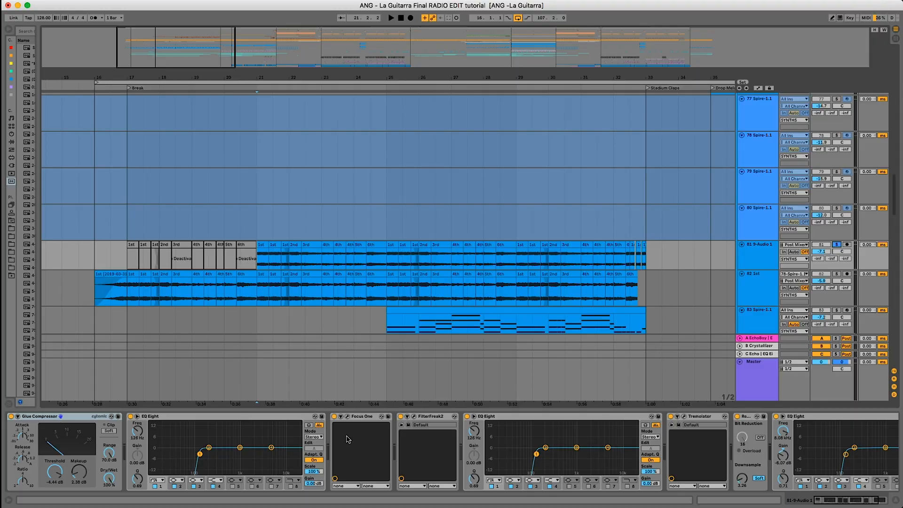
left_click(358, 418)
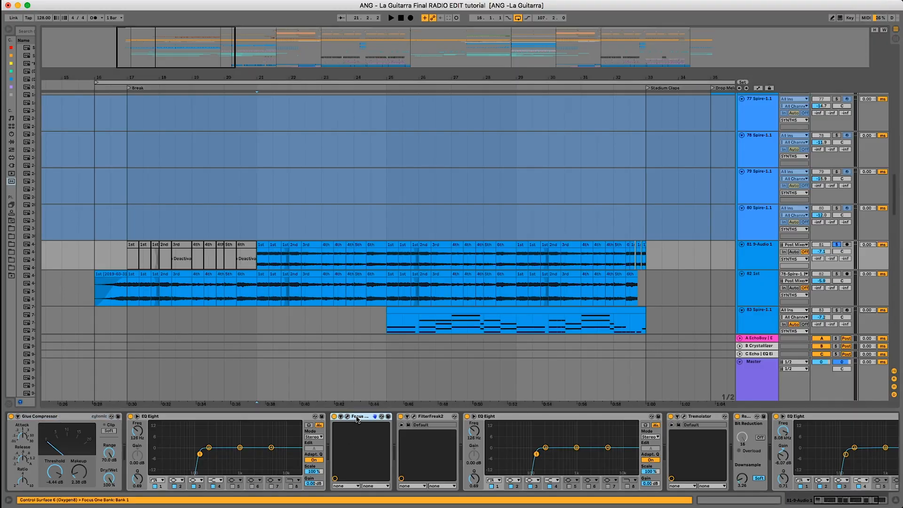
left_click(431, 418)
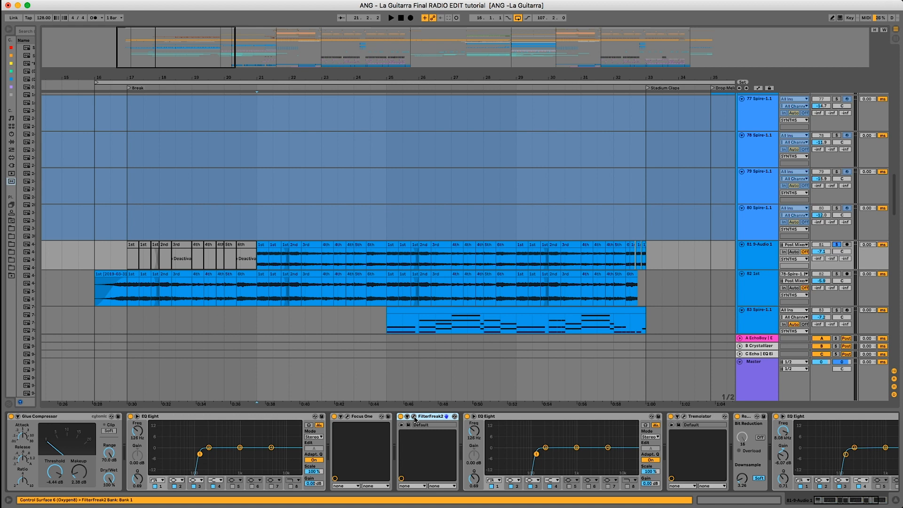
left_click(414, 417)
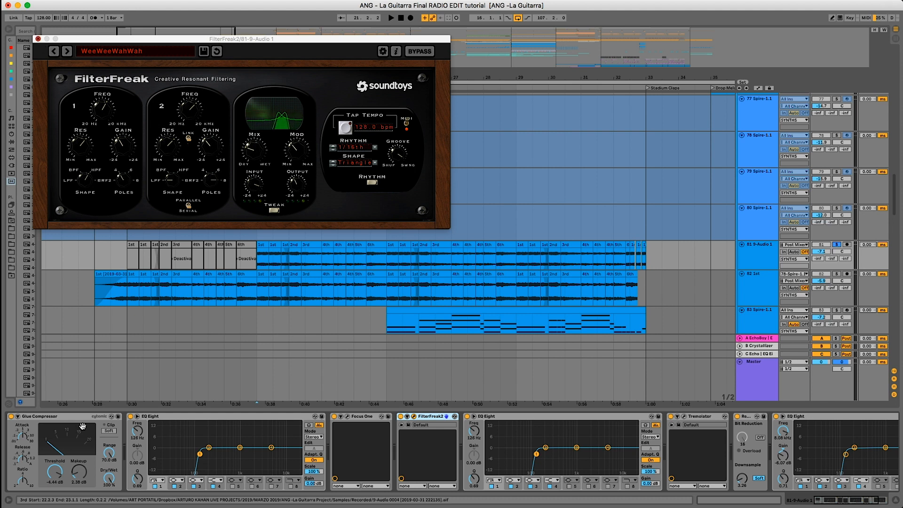
left_click(694, 418)
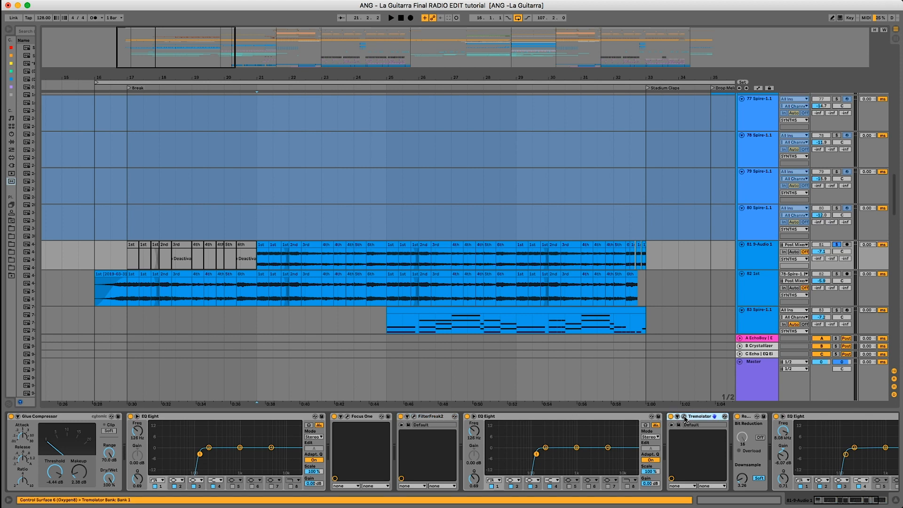
left_click(684, 418)
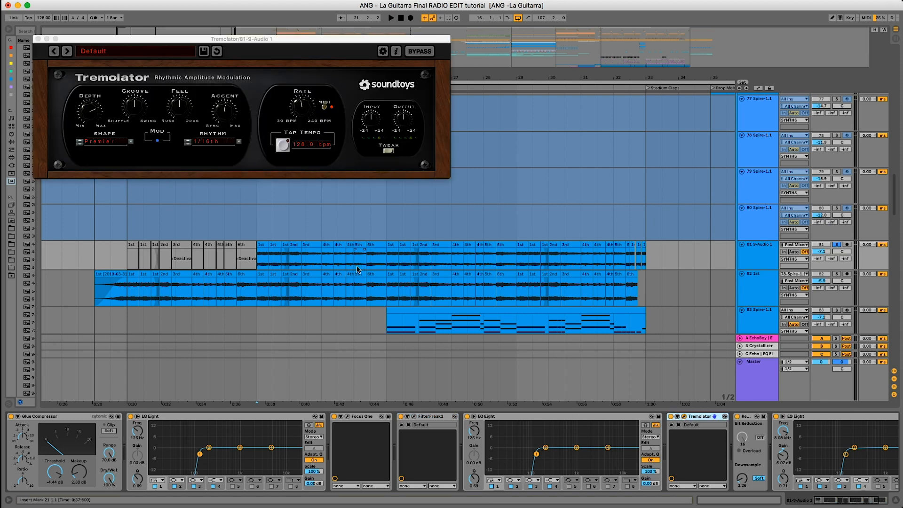
Play the 81 9-Audio 1 track from bar 21, bypassing and re-enabling Tremolator to compare, then stop playback.
left_click(260, 268)
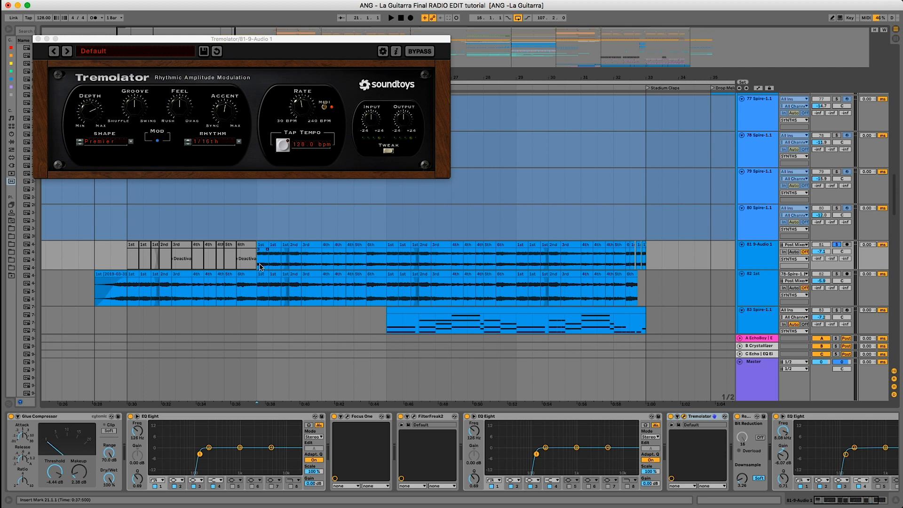
key("space")
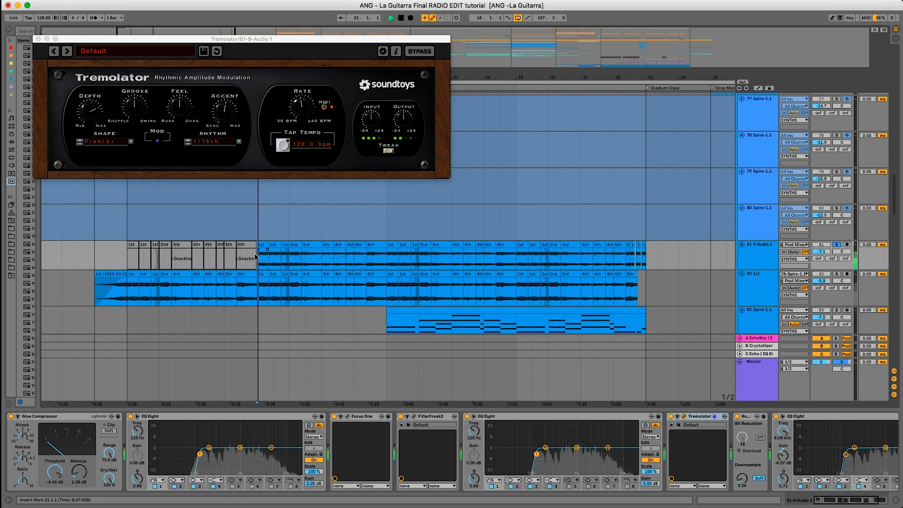
left_click(670, 417)
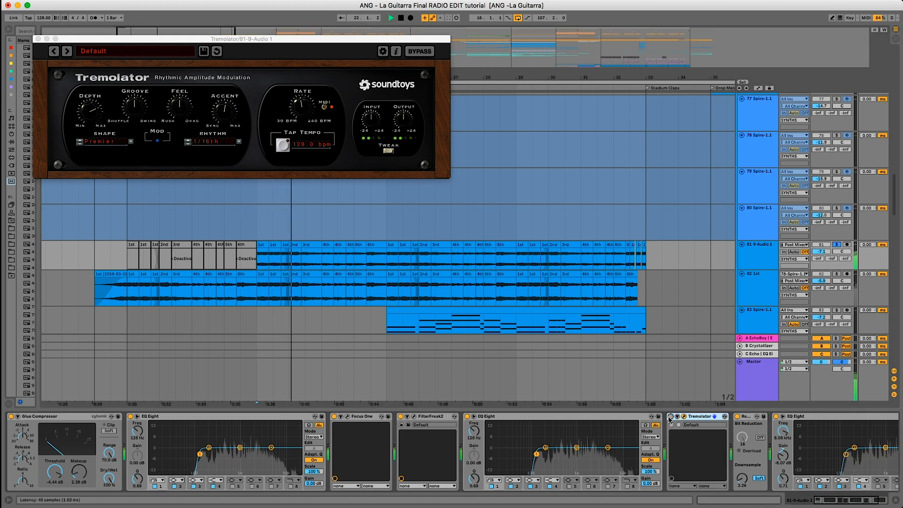
left_click(671, 417)
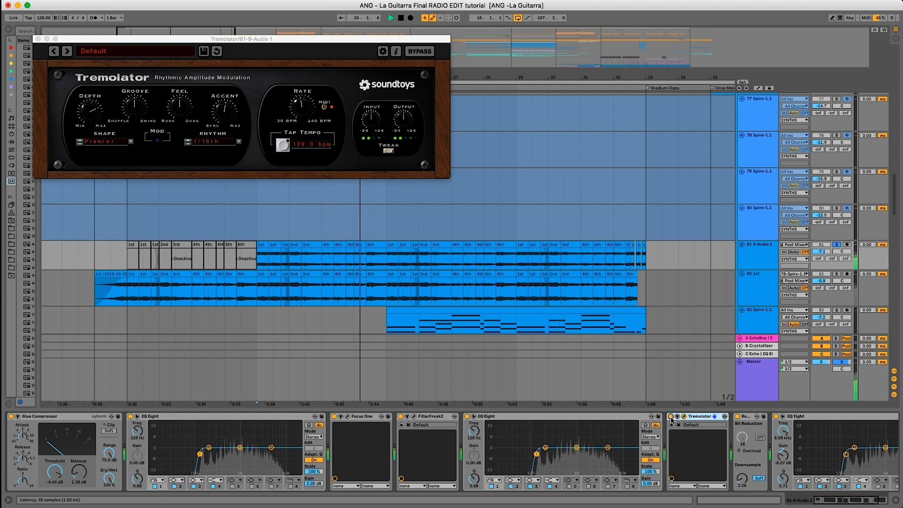
key("space")
Play the 81 9-Audio 1 track from bar 21 with Redux turned off, then re-enable Redux and hide the effects chain.
scroll(794, 430, "right", 3)
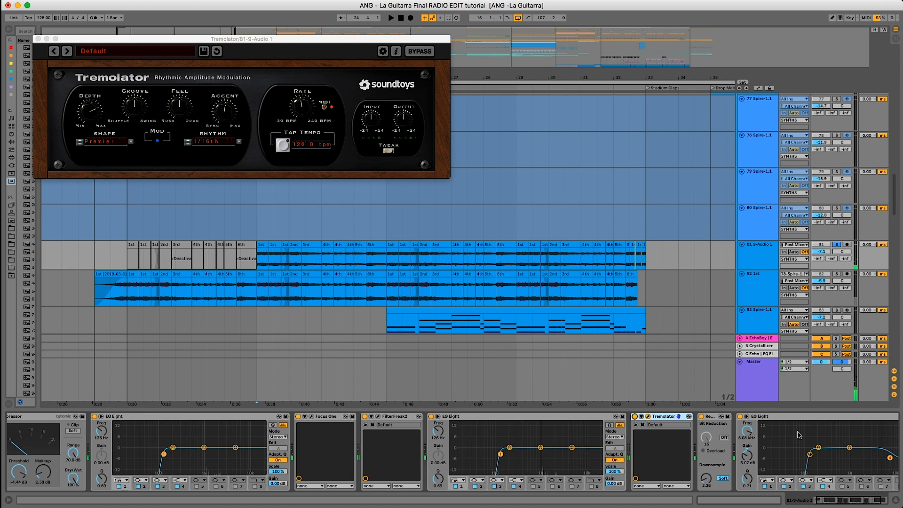
left_click(664, 420)
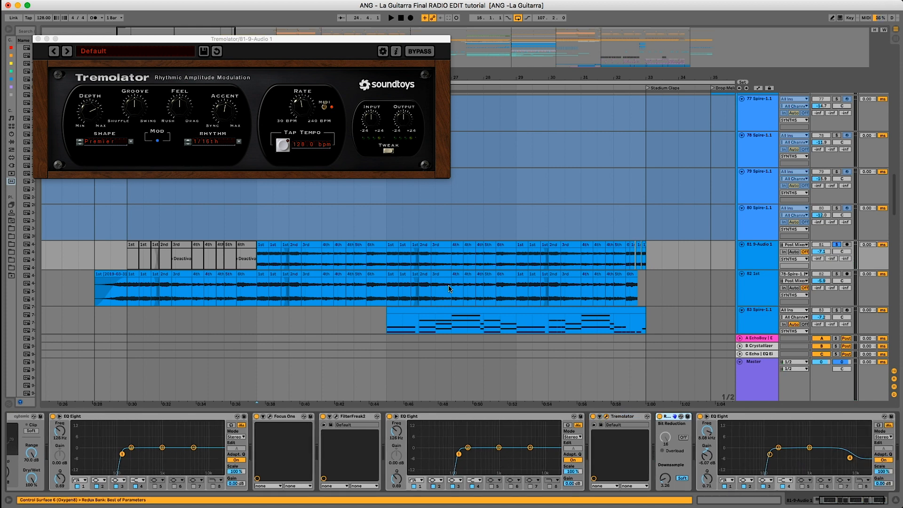
left_click(268, 247)
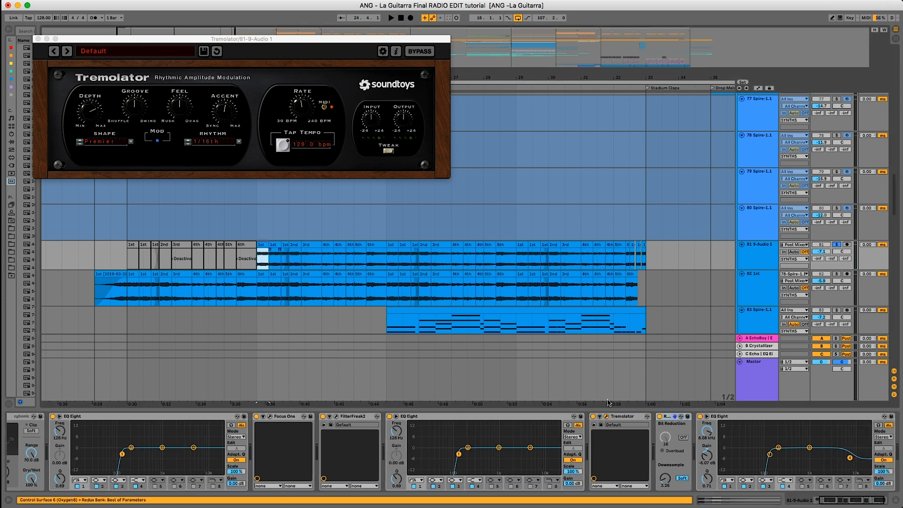
left_click(660, 417)
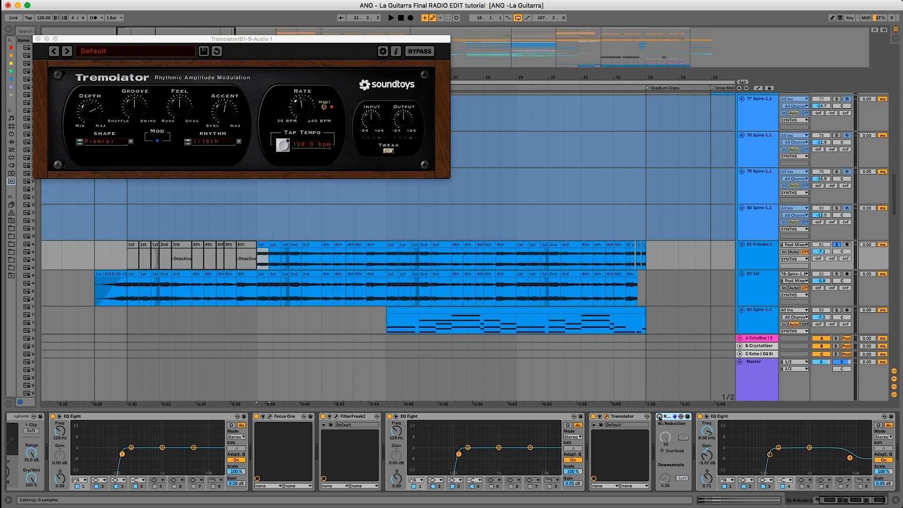
key("space")
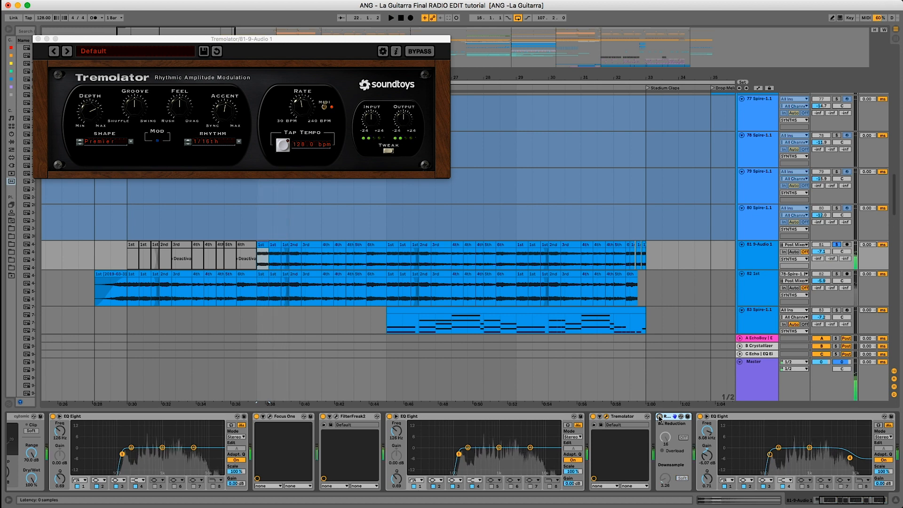
left_click(660, 417)
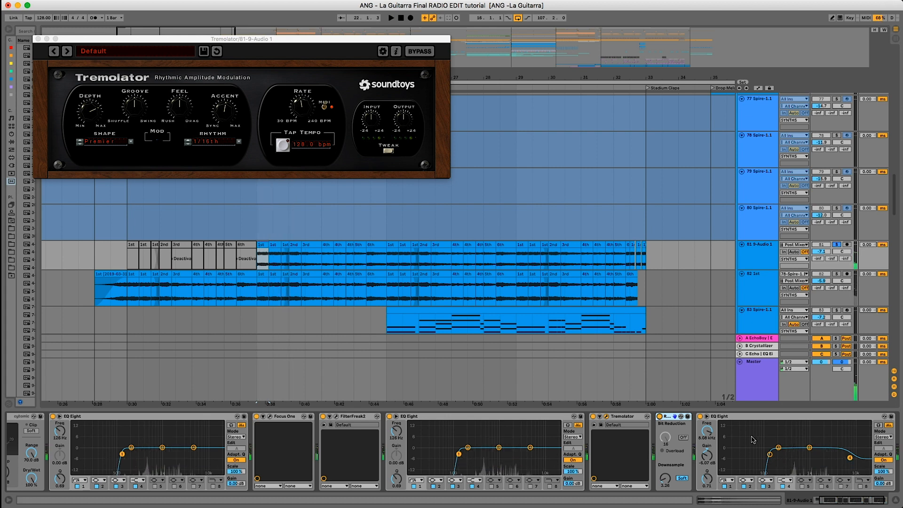
scroll(770, 444, "right", 2)
left_click(894, 500)
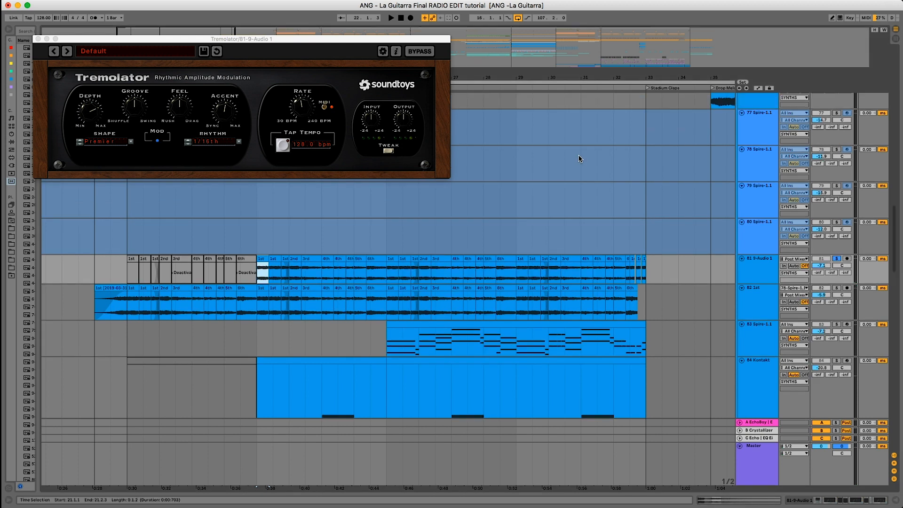
Solo the 70 SynthMaster track and play its clip from bar 21, then stop and view its device chain.
scroll(583, 160, "up", 15)
scroll(579, 168, "down", 6)
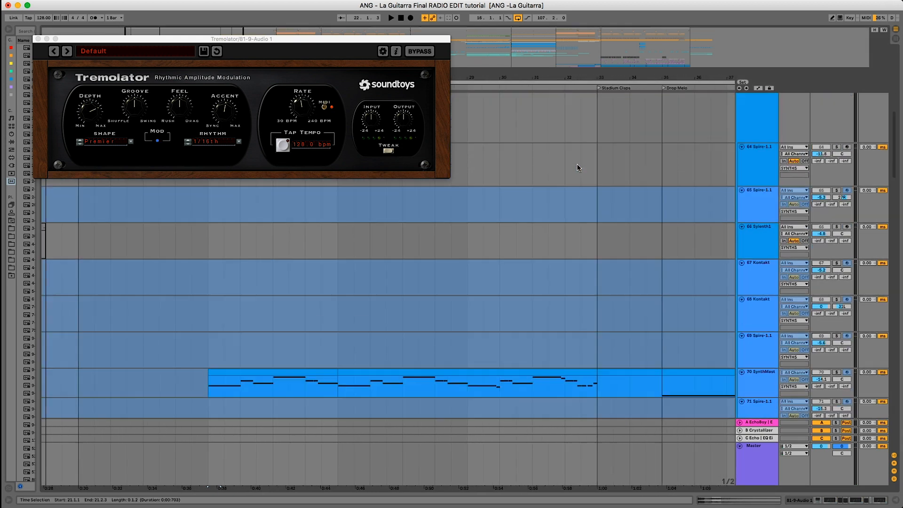
left_click(276, 328)
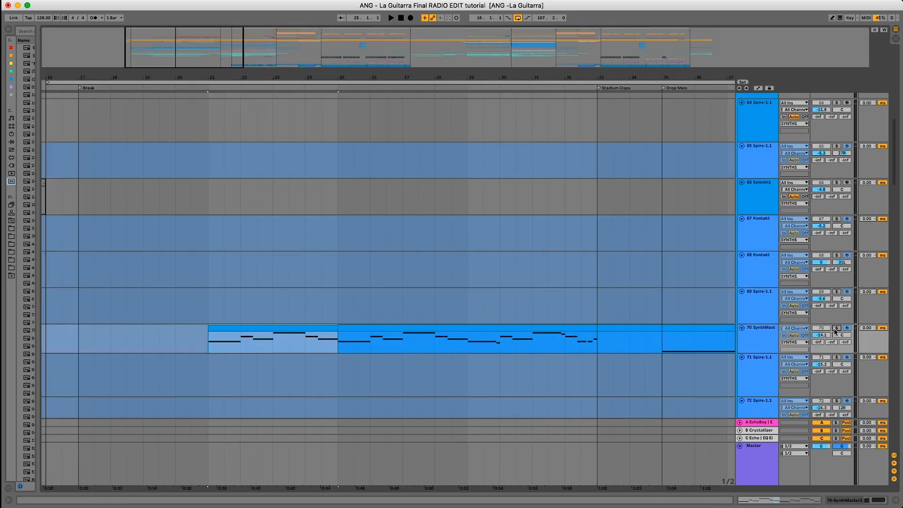
left_click(837, 329)
key("space")
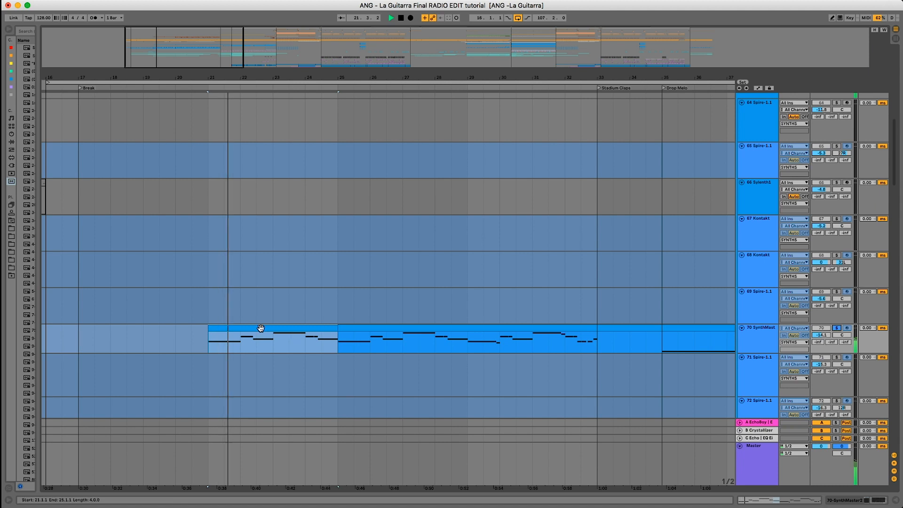
key("a")
key("a")
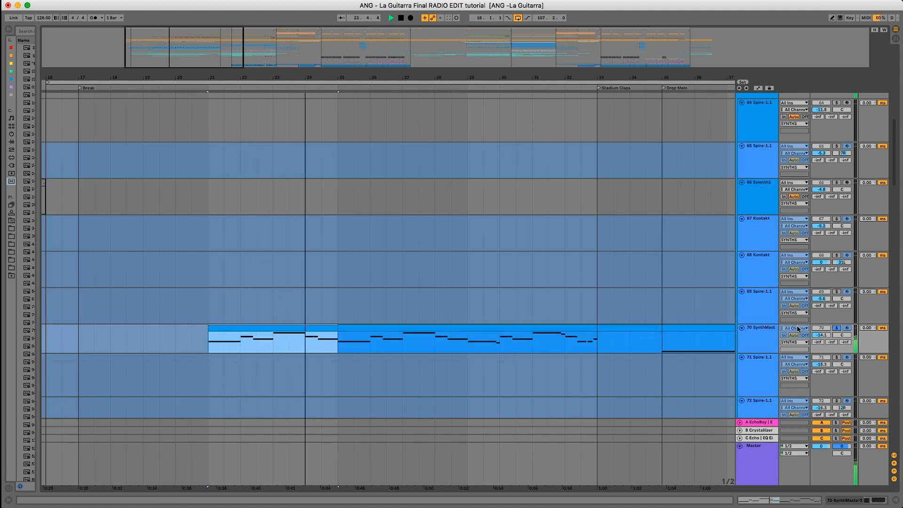
key("space")
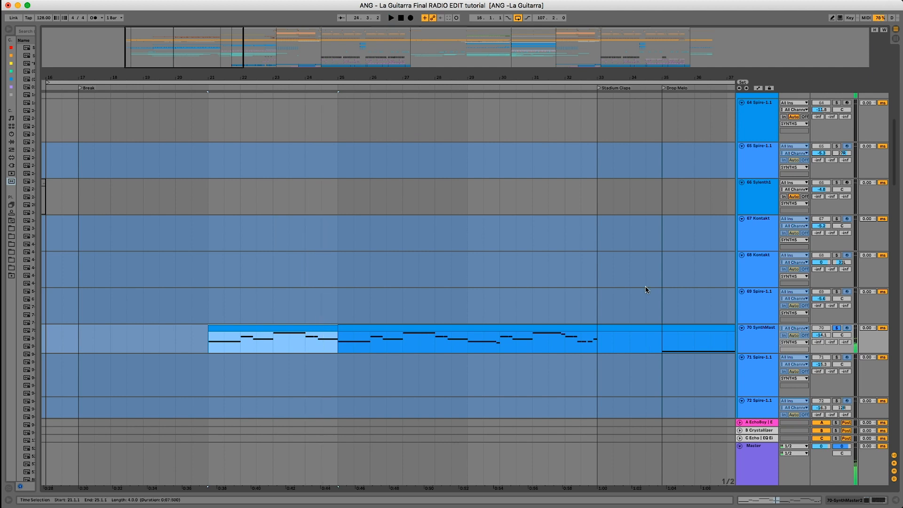
key("super+alt+l")
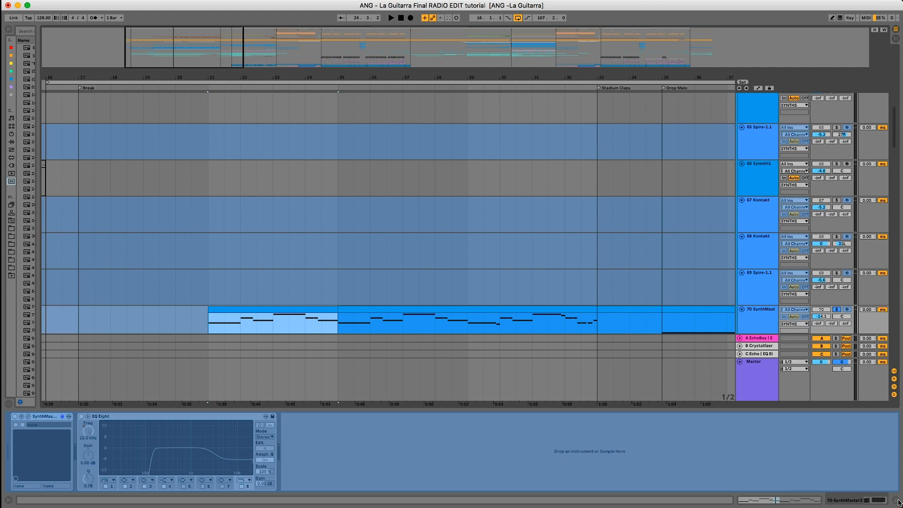
key("super+alt+l")
Play the soloed 39 VEH1 Shaker Loop from bar 21, select its clip at bar 25 and stop playback.
scroll(460, 247, "up", 10)
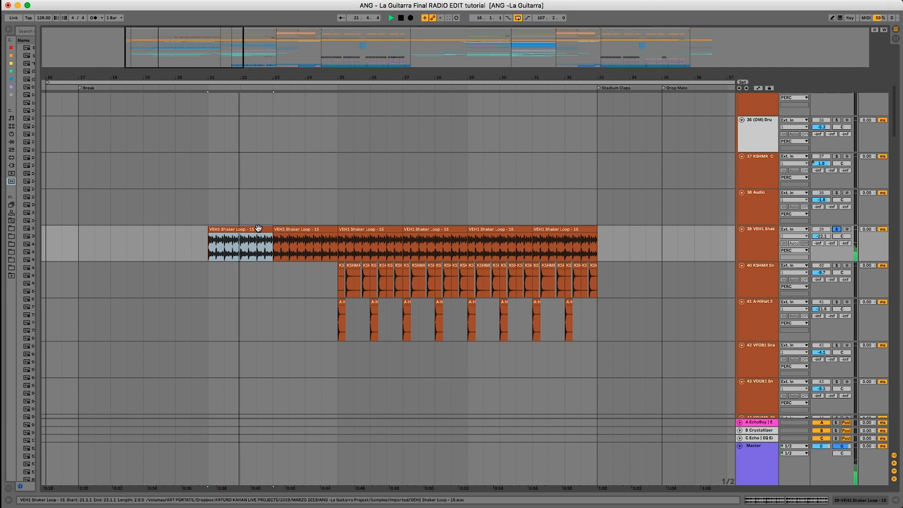
left_click(367, 229)
key("space")
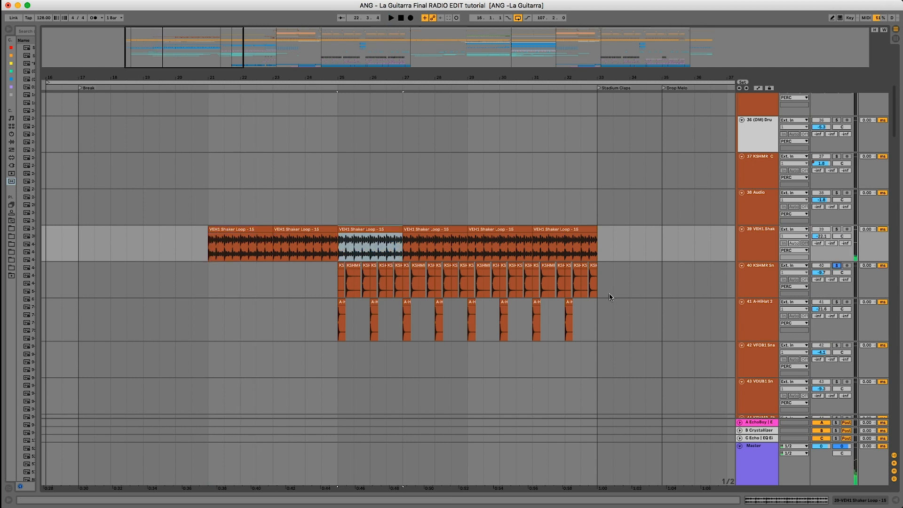
Play the soloed 40 KSHMR snap track from bar 25, adding the 41 A-HiHat 2 and 38 Audio tracks to the solo.
left_click(341, 288)
key("space")
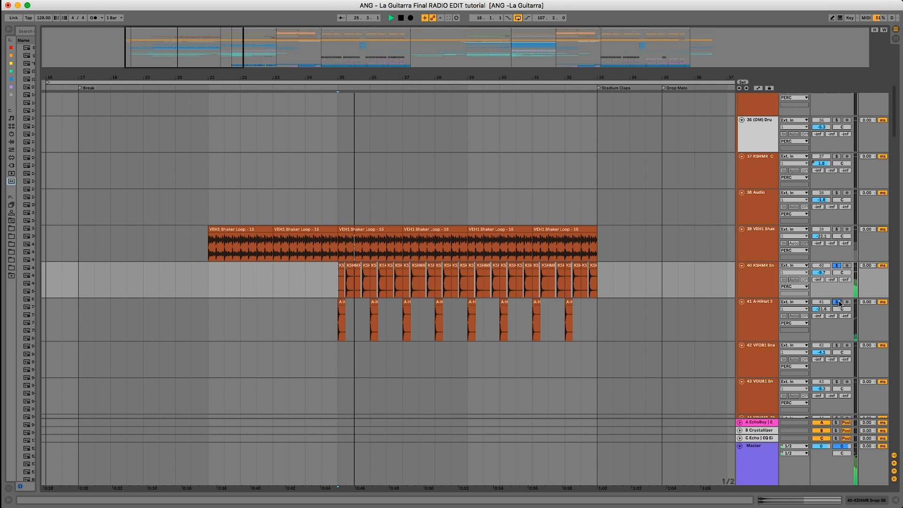
left_click(836, 194)
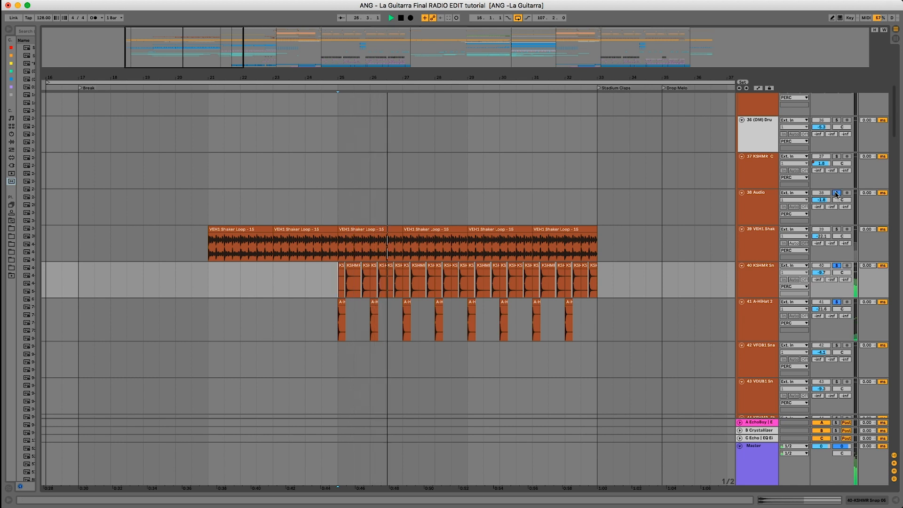